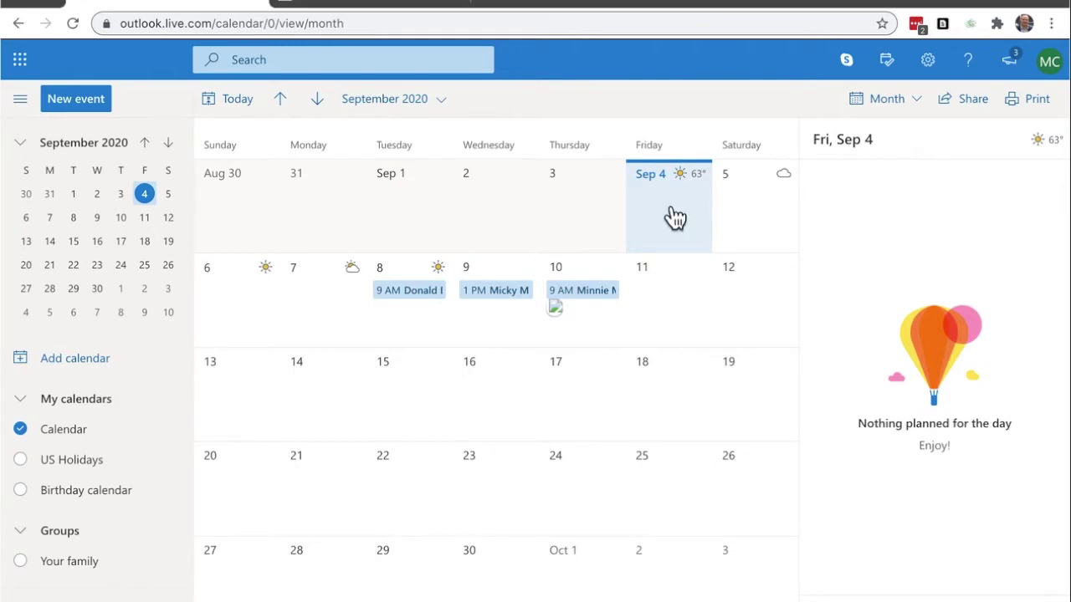
Create a Friday, September 4 event titled with the customer's name, phone number and e-mail address
double_click(675, 217)
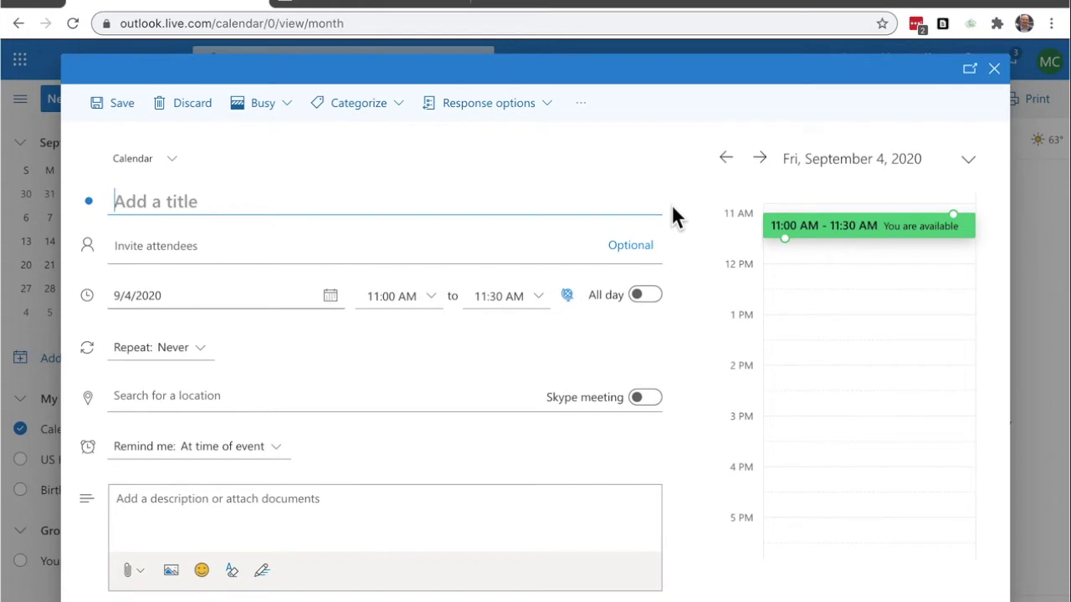
type("Du")
key("BackSpace")
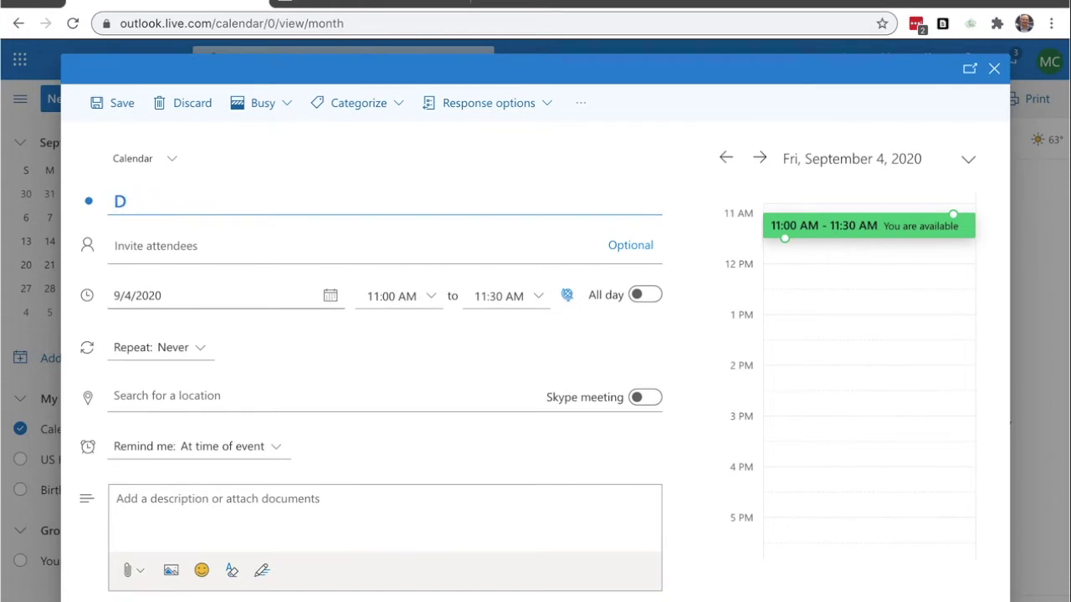
type("onald Duck ")
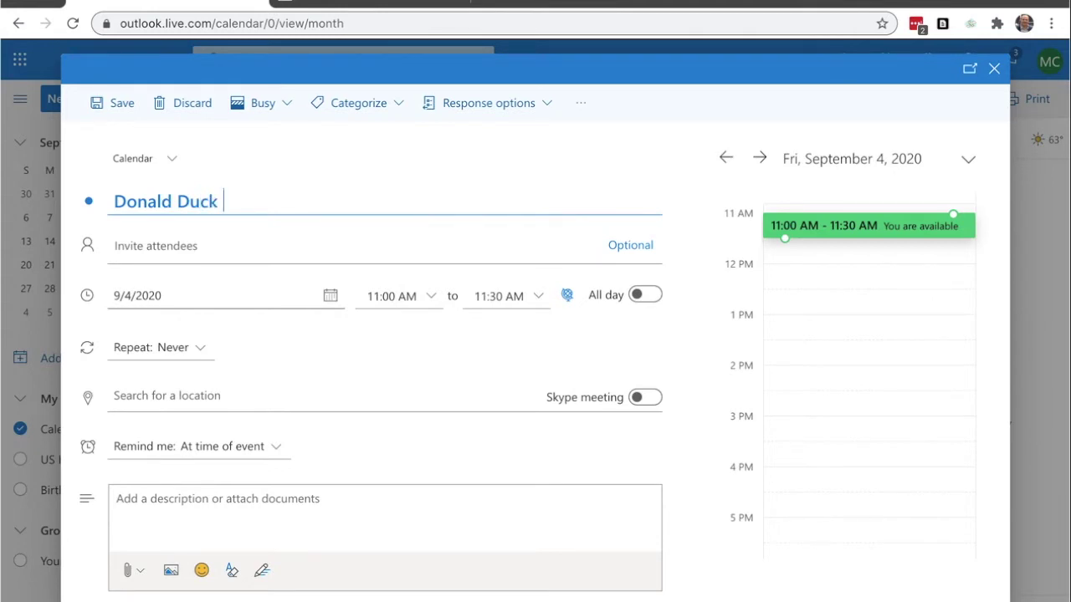
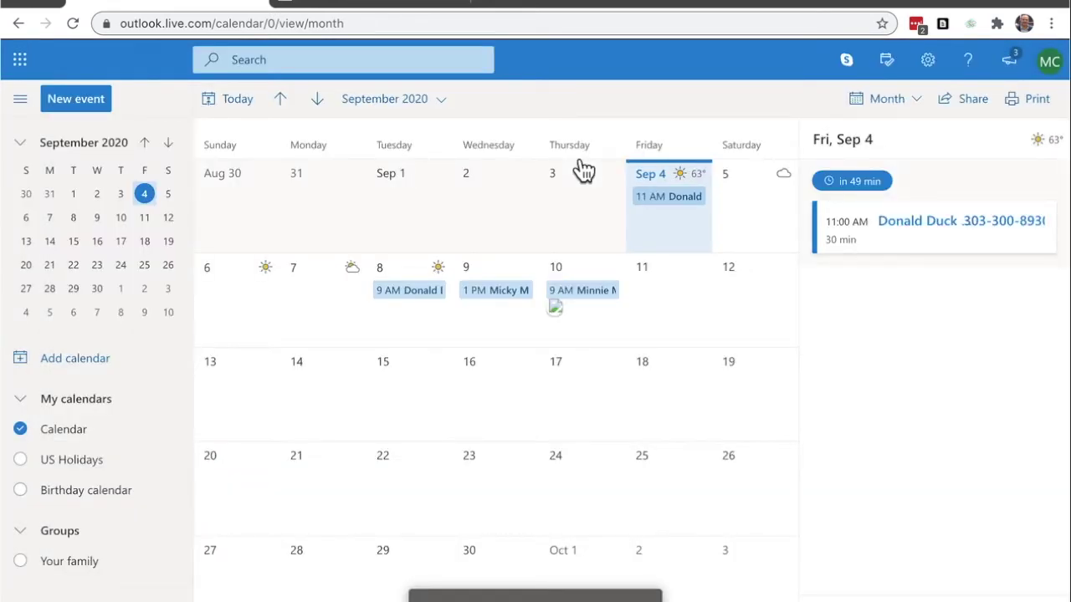
left_click(387, 4)
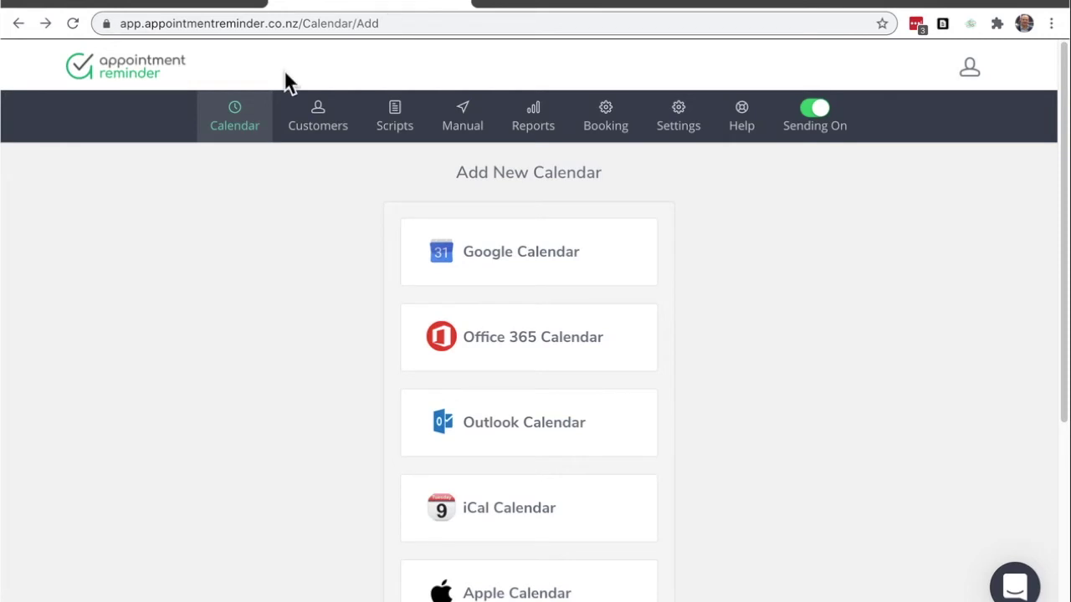
Open Appointment Reminder's Add New Calendar page and choose Office 365 Calendar
mouse_move(253, 126)
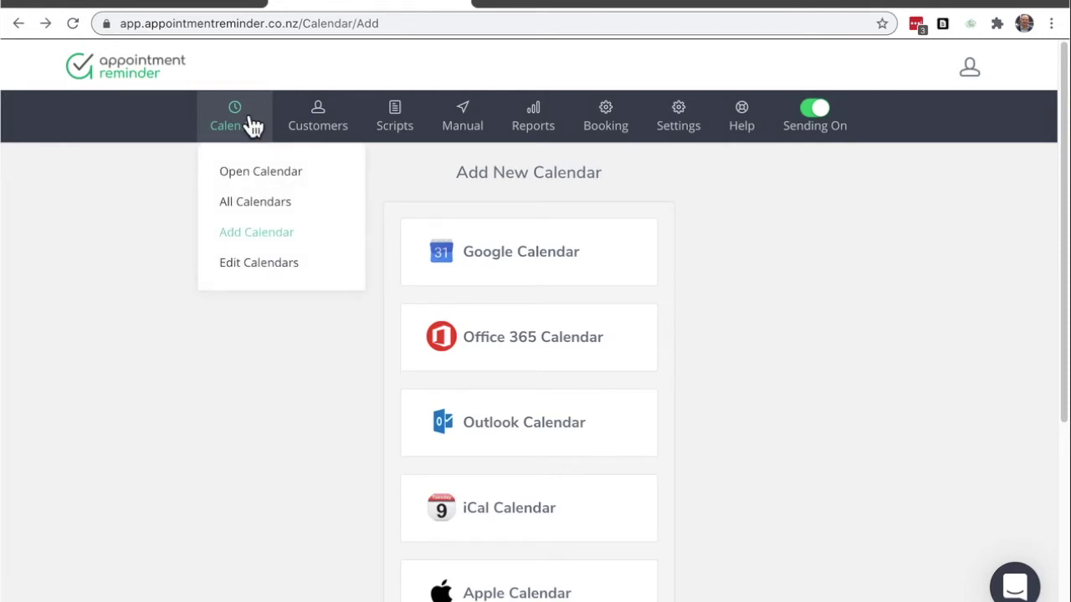
left_click(270, 233)
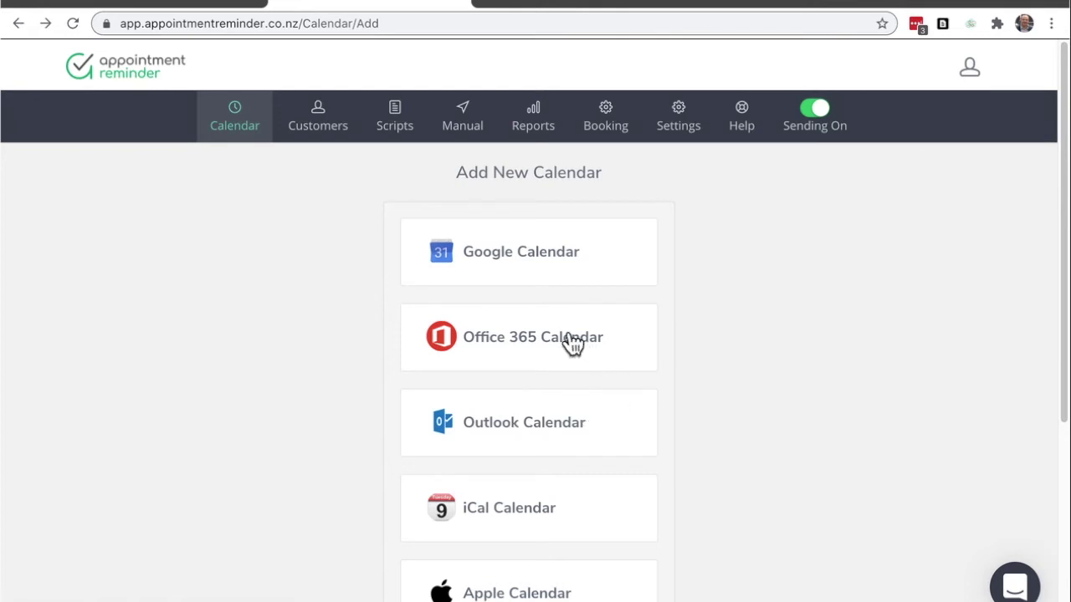
left_click(535, 345)
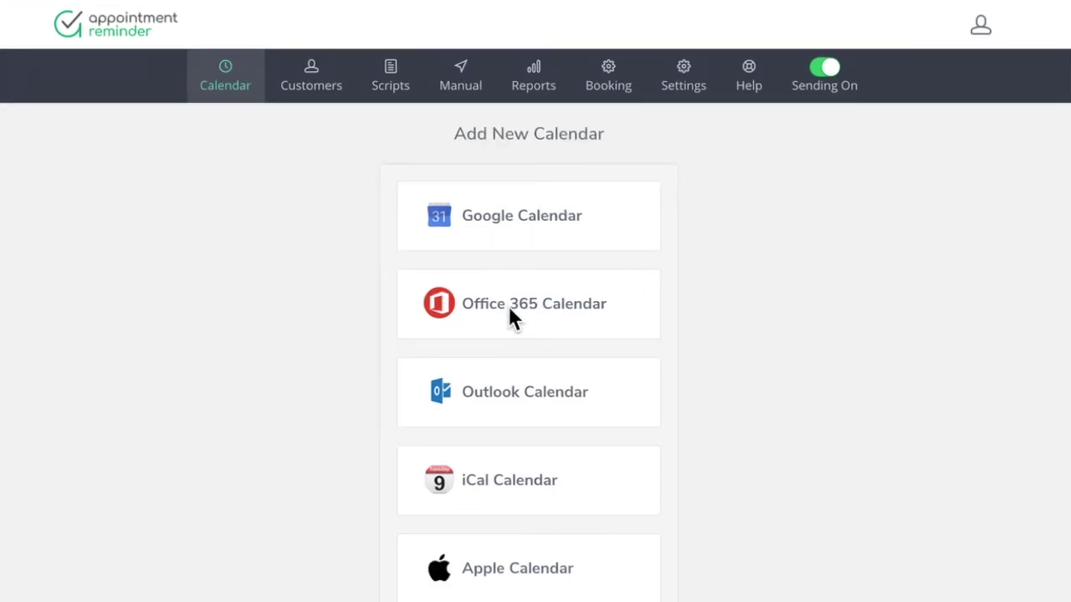
Connect an Office 365 calendar, approving Microsoft's consent to read the profile and calendars
left_click(577, 309)
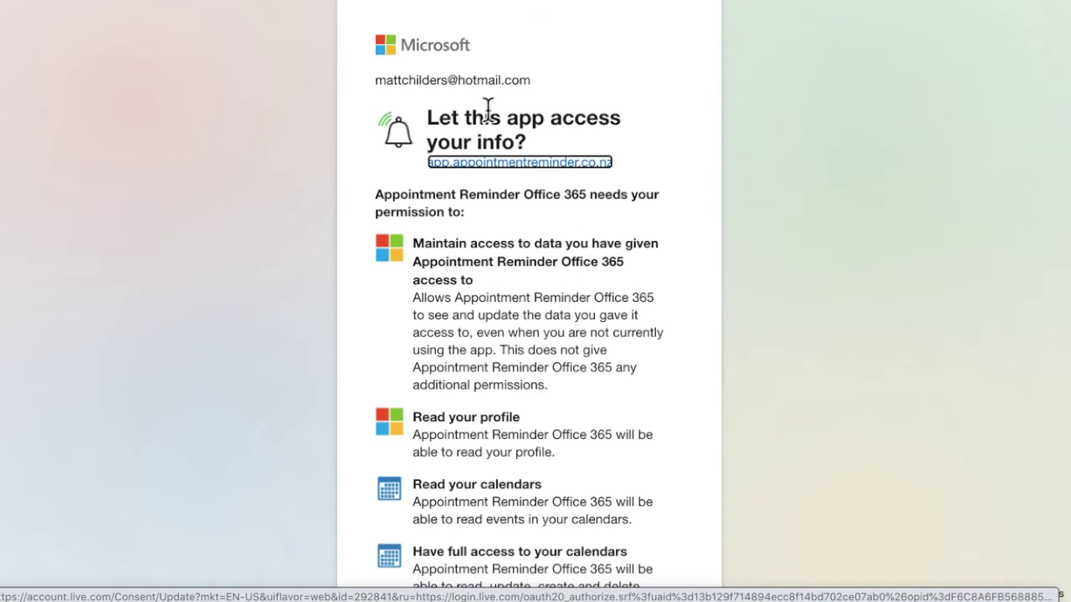
scroll(573, 368, "down", 1)
scroll(572, 368, "down", 1)
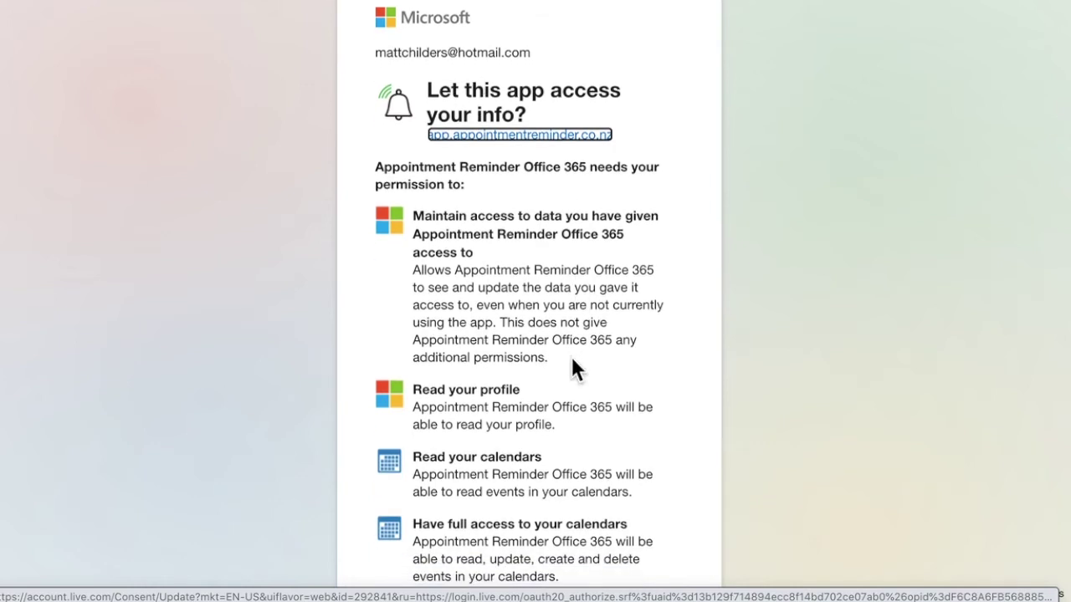
scroll(571, 360, "down", 5)
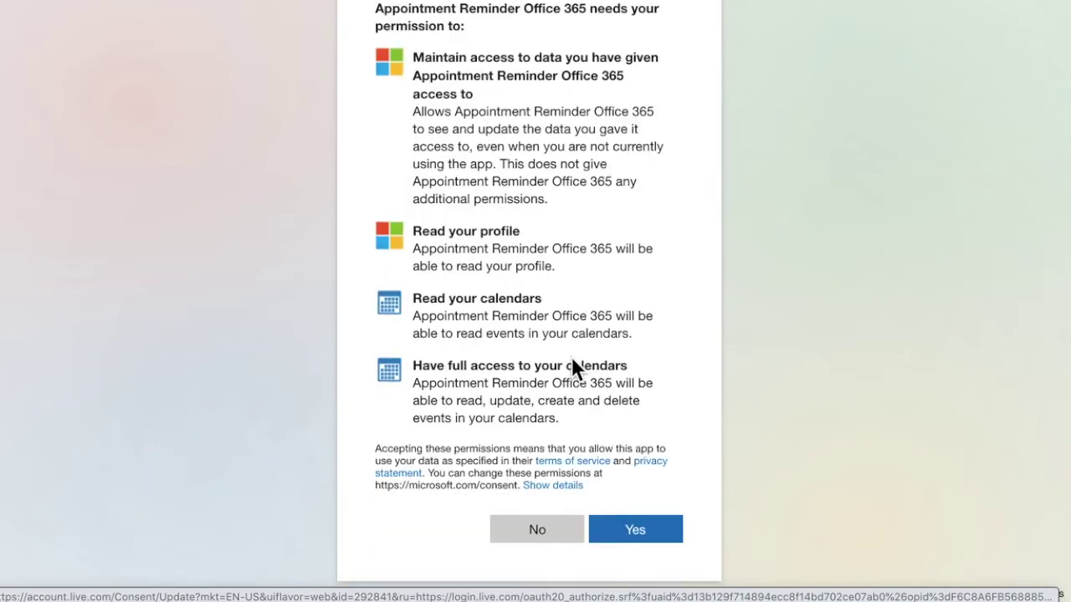
left_click(636, 539)
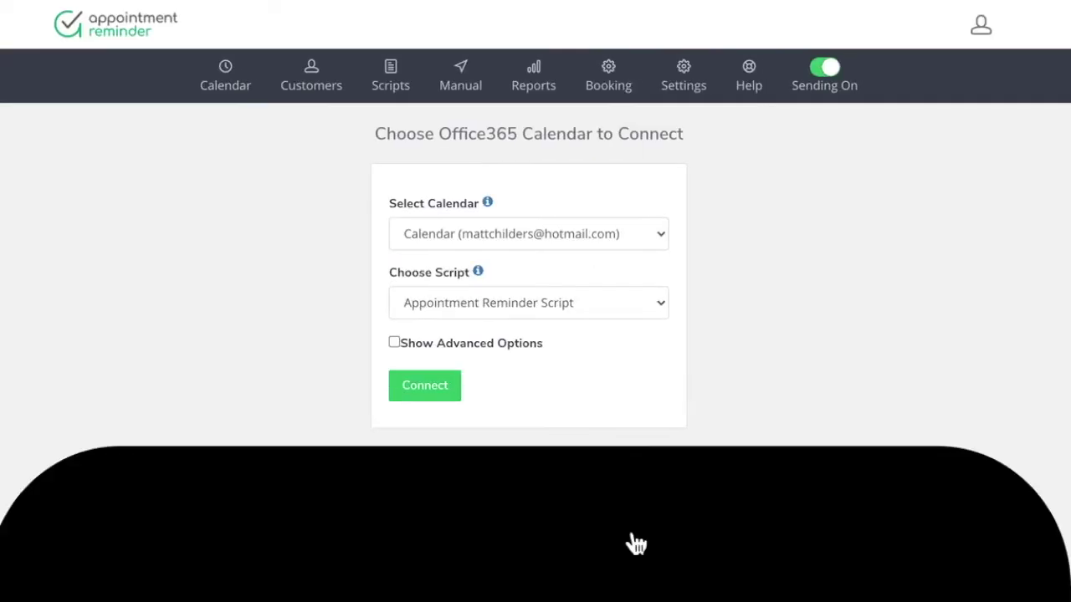
Keep Calendar as the synced calendar and Appointment Reminder Script as the reminder script
left_click(559, 234)
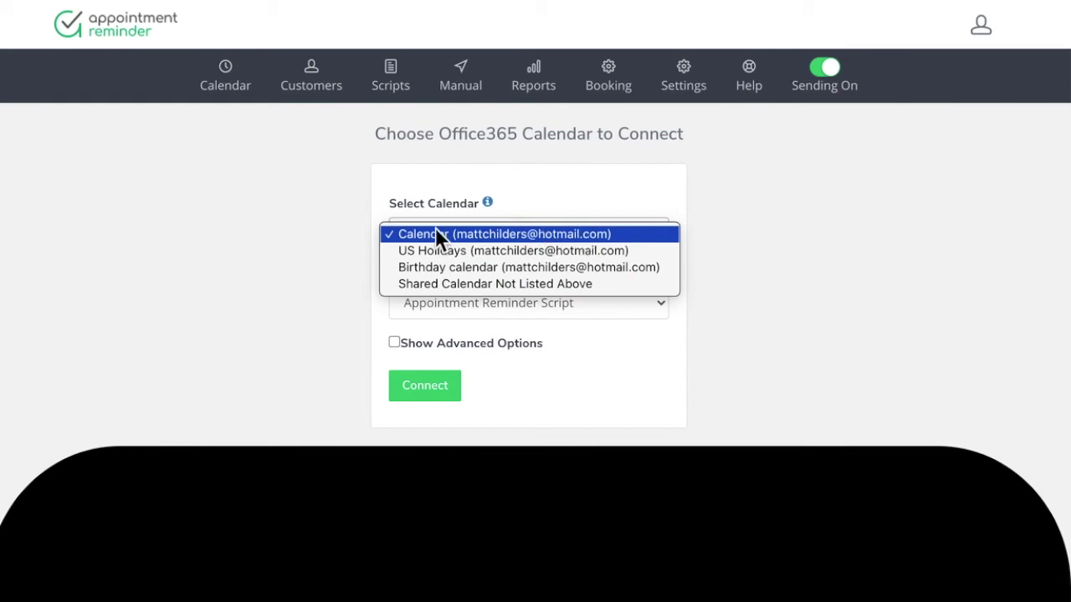
left_click(547, 210)
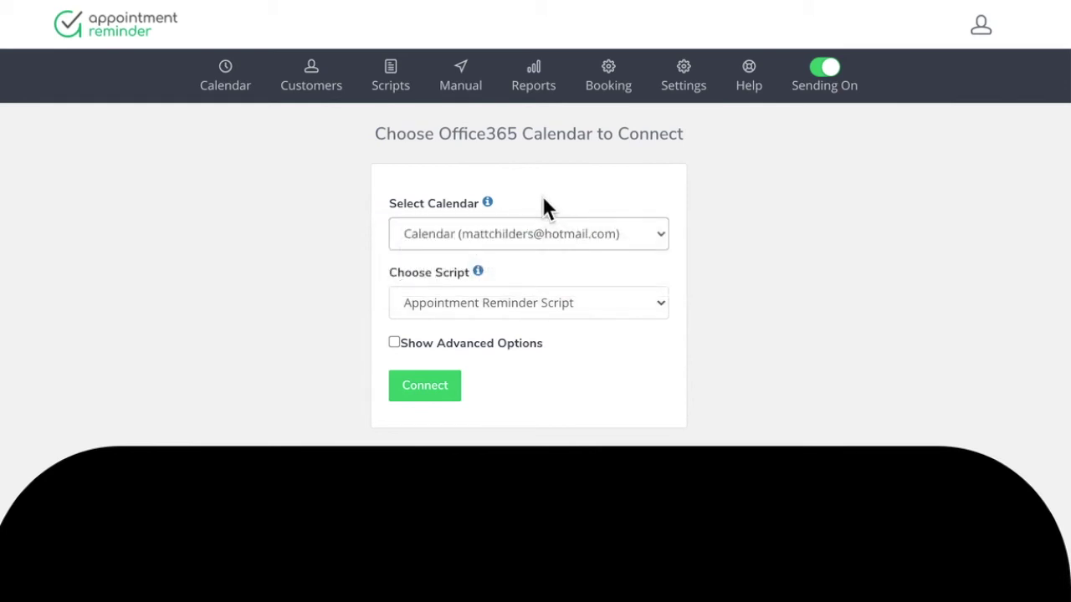
left_click(558, 314)
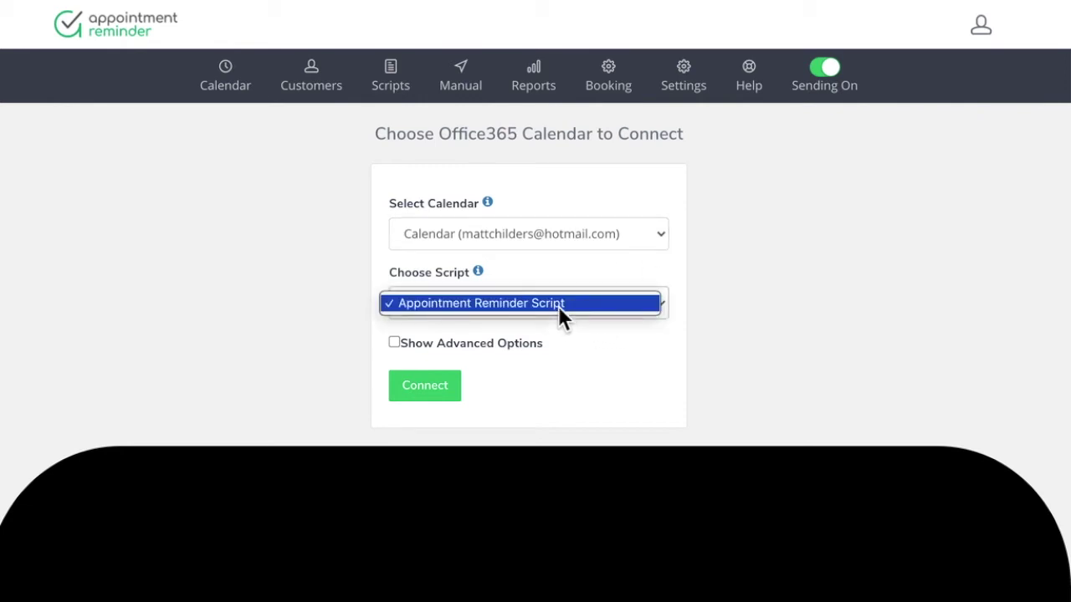
left_click(549, 263)
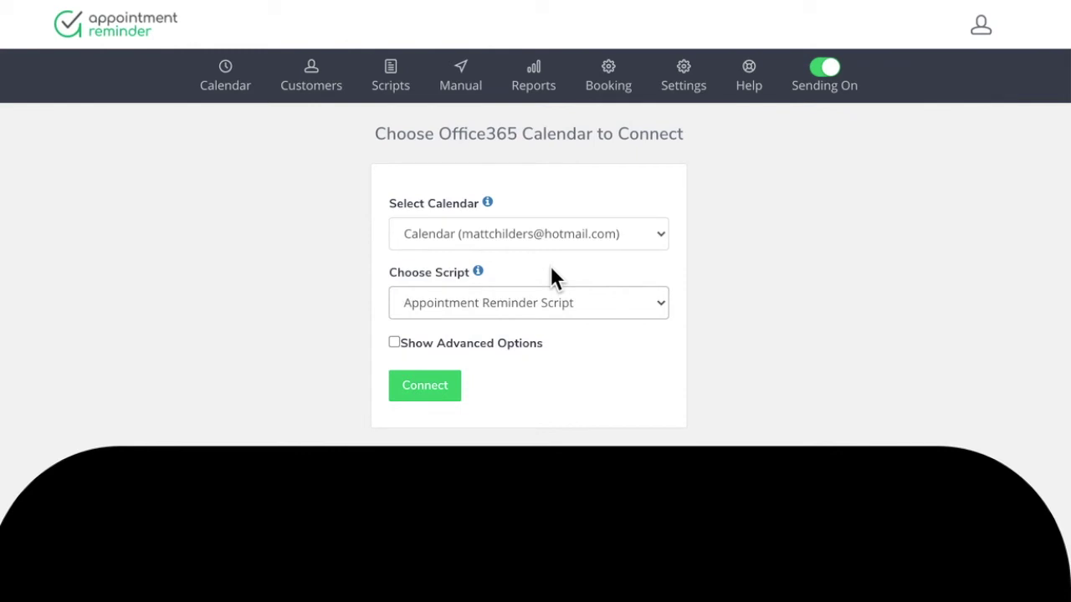
Show advanced options, leaving hours at 12:00 AM and sync toggles off, and connect the calendar
left_click(471, 350)
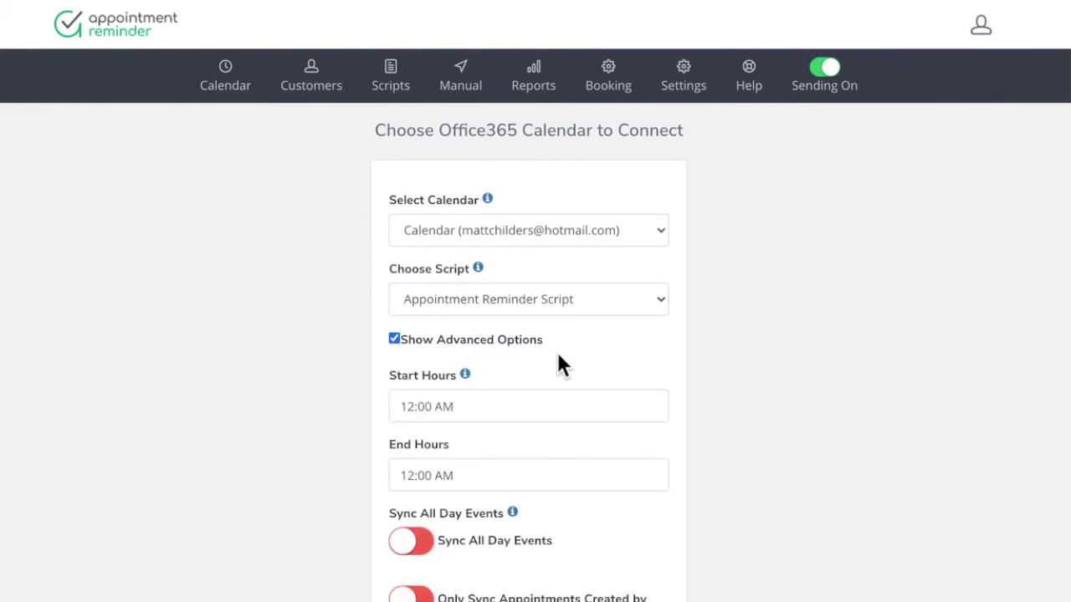
scroll(560, 366, "down", 2)
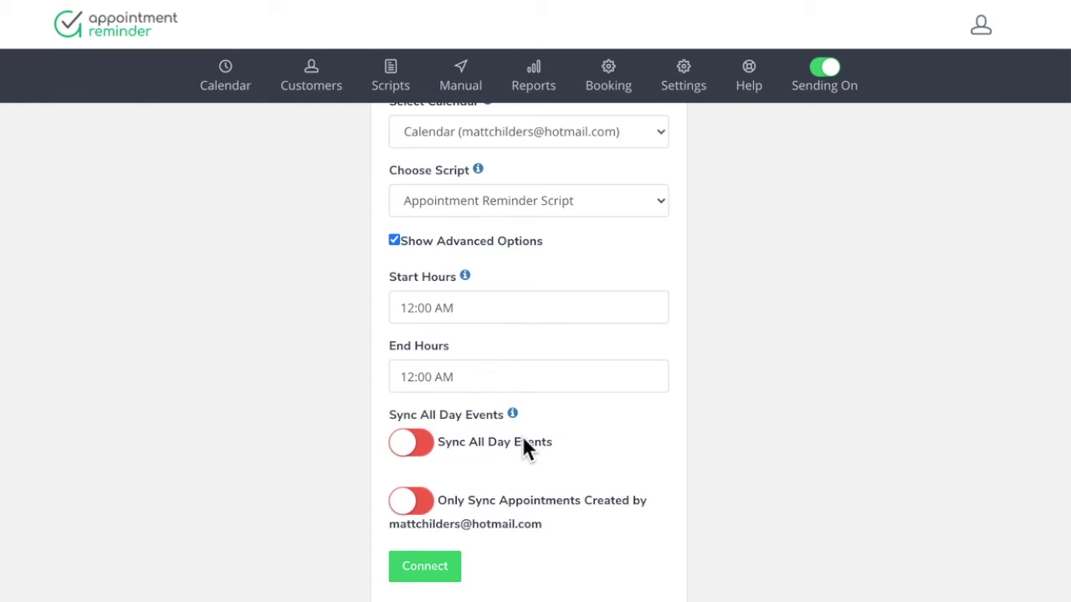
left_click(431, 568)
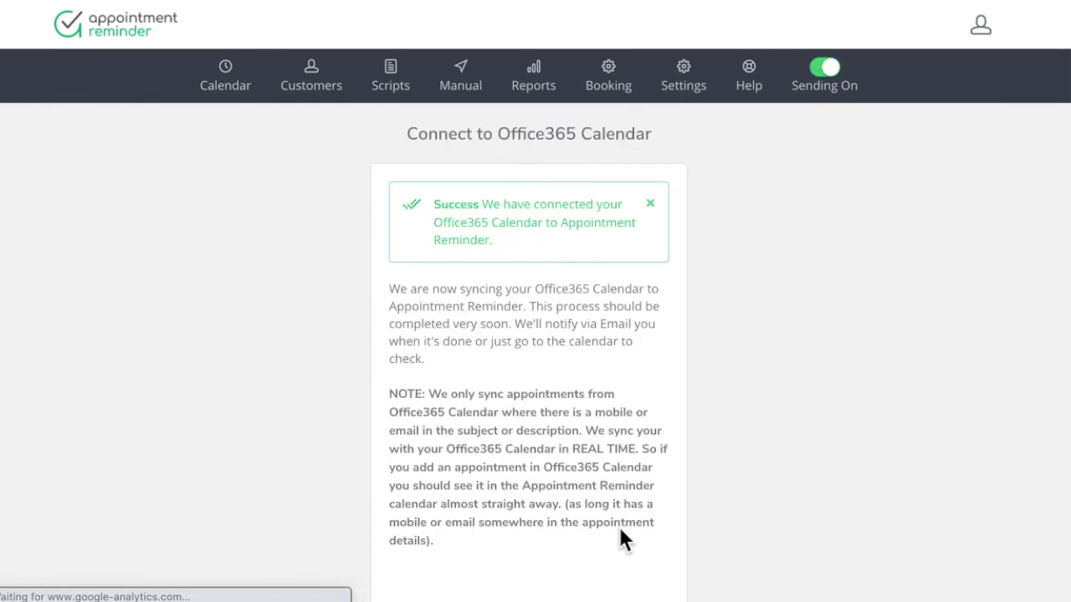
Open the Appointment Reminder calendar showing the empty 6–12 Sep week, then reload it
scroll(617, 524, "down", 10)
scroll(619, 527, "up", 10)
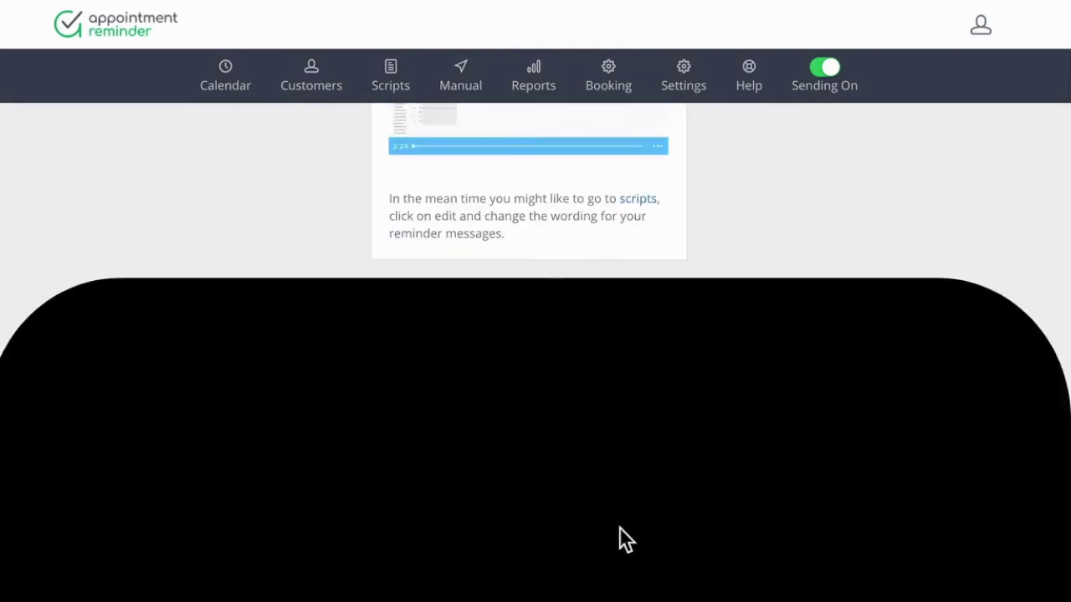
mouse_move(226, 67)
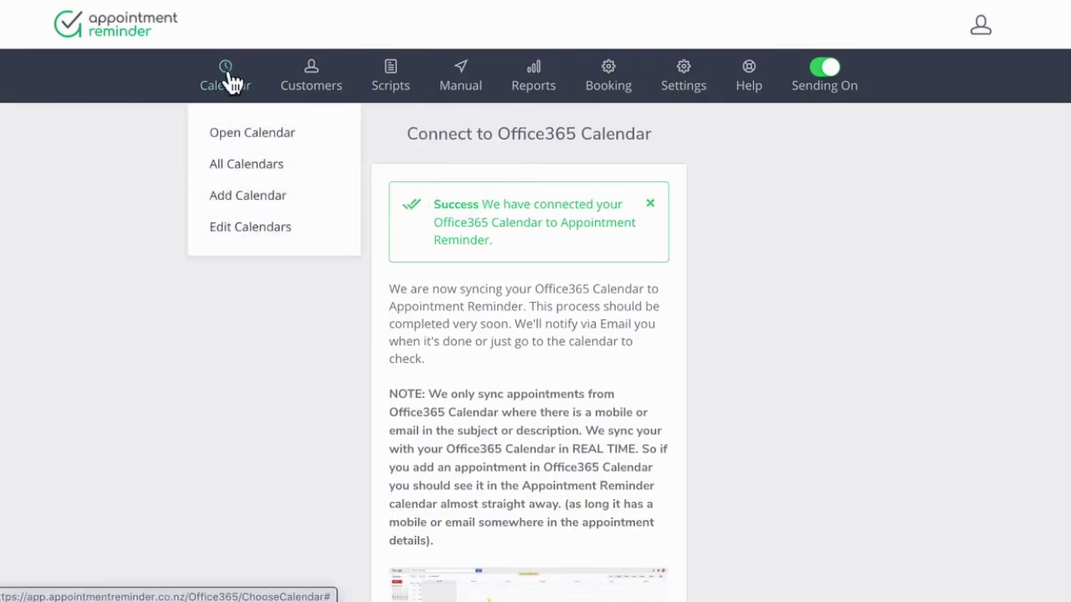
left_click(237, 133)
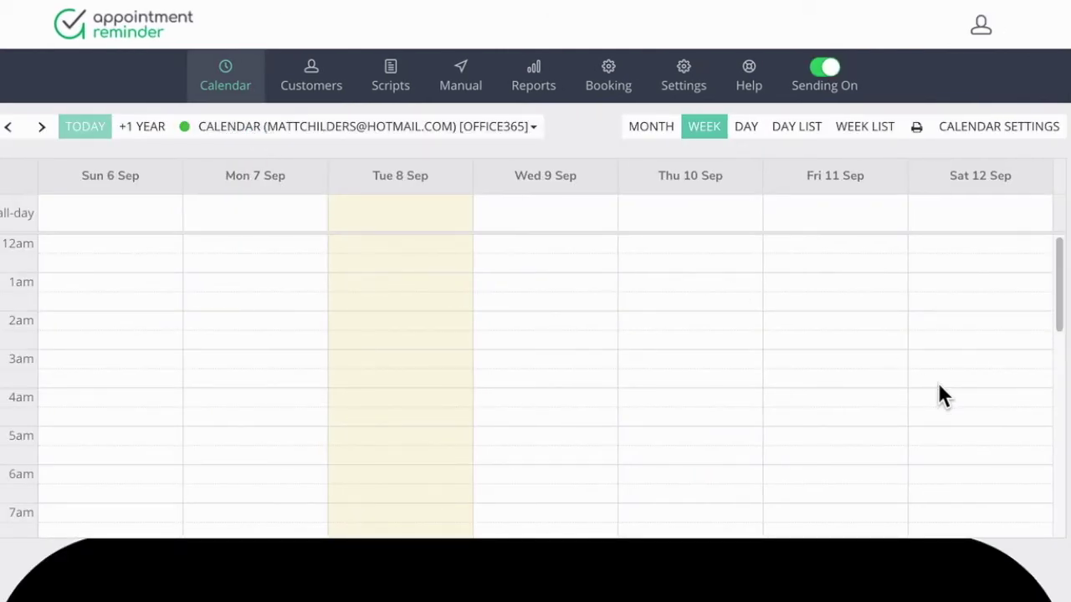
scroll(938, 388, "down", 7)
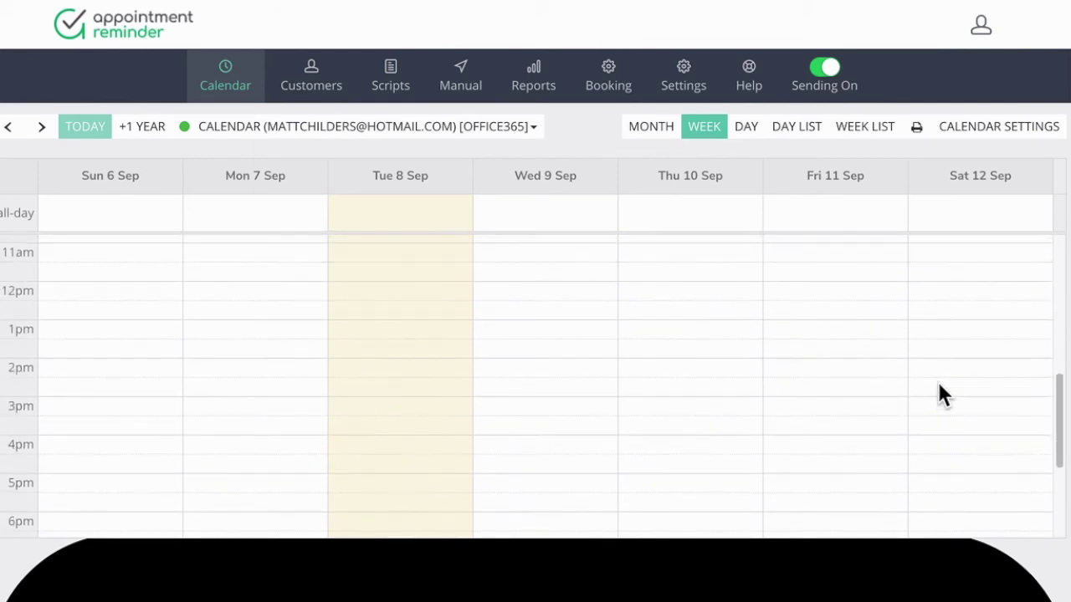
scroll(942, 395, "up", 7)
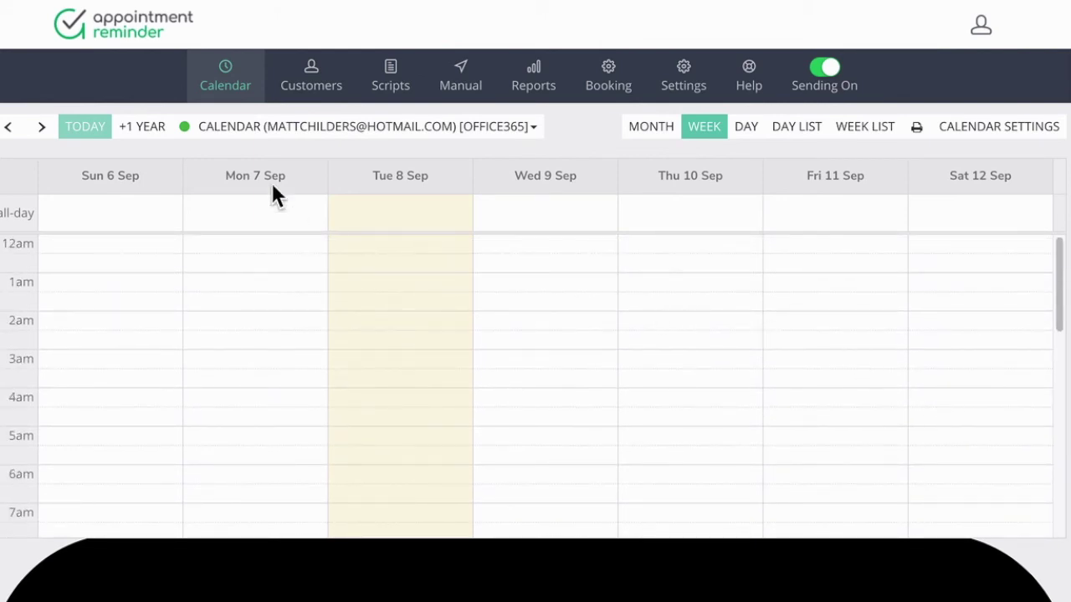
left_click(65, 2)
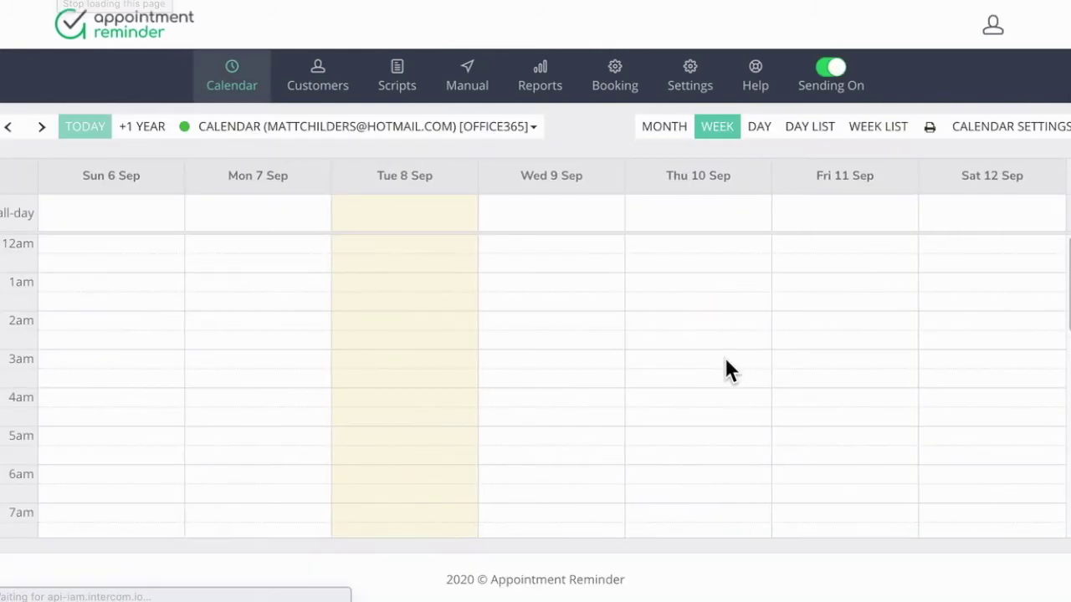
Check the 6–12 Sep week shows synced appointments on Tue 8, Wed 9 and Thu 10
scroll(724, 370, "down", 7)
scroll(724, 371, "up", 4)
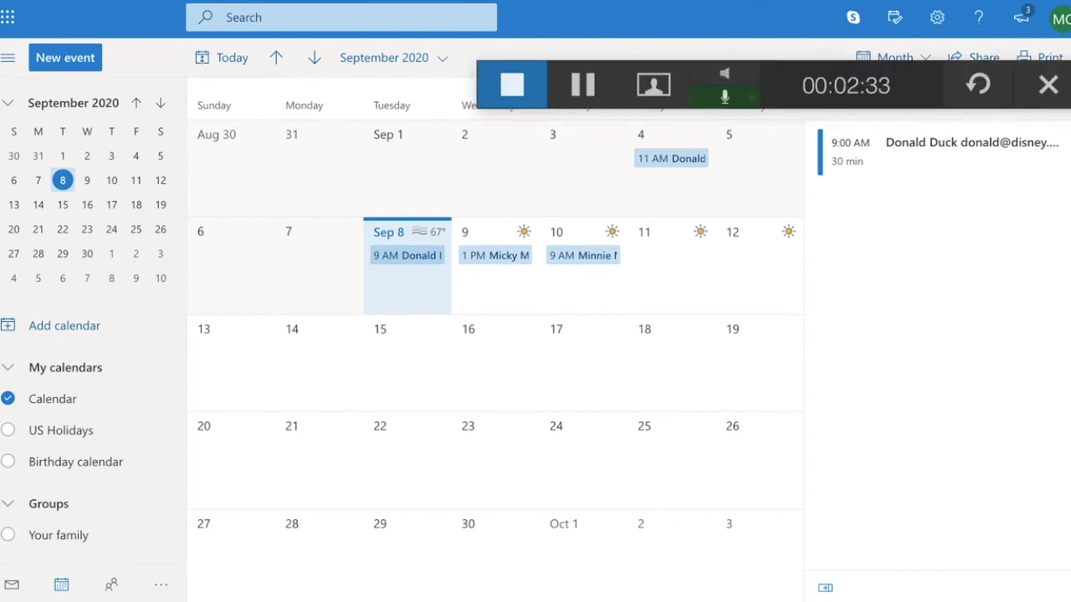
key("alt+Tab")
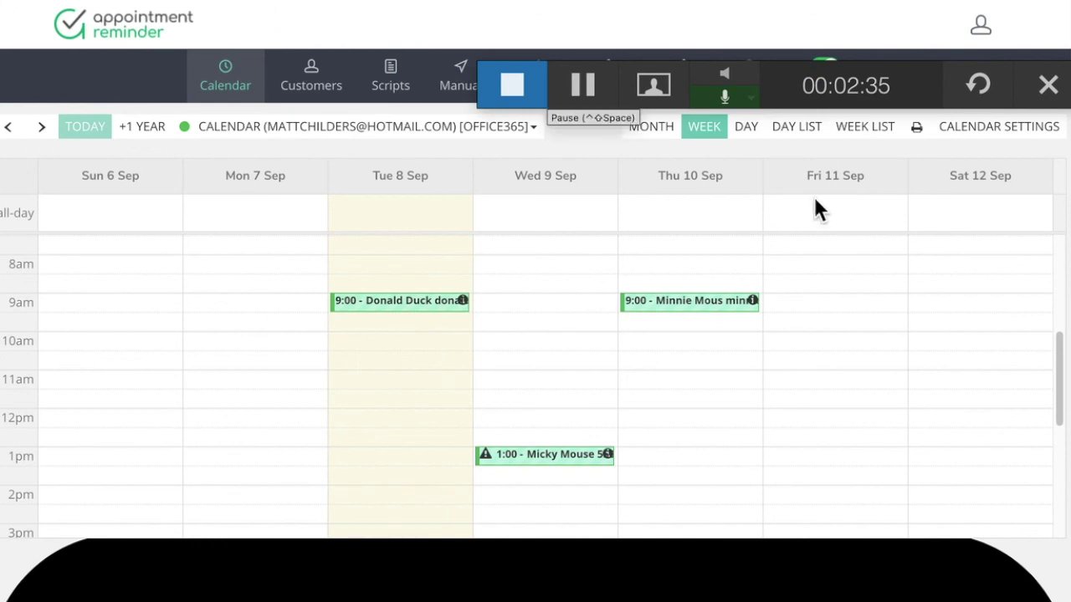